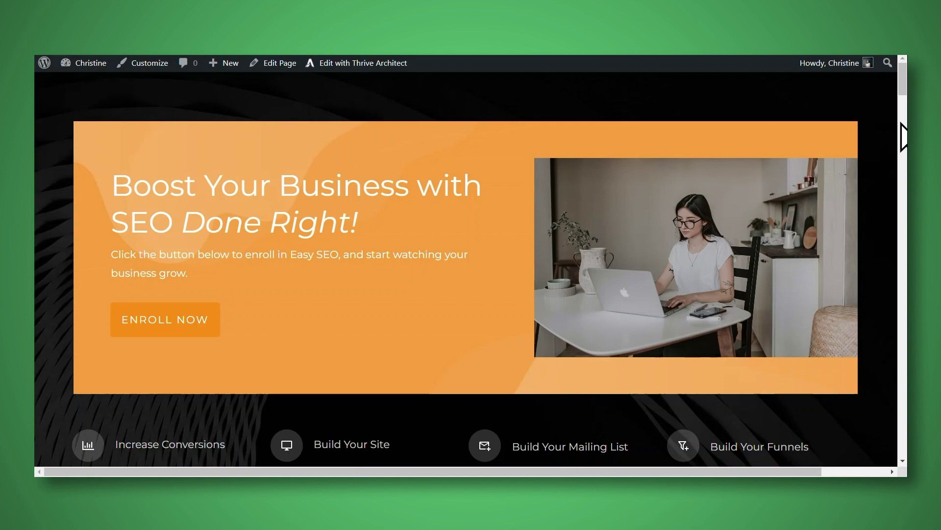
Step: Scroll down through the rest of the sales page
scroll(903, 139, "down", 5)
scroll(903, 138, "down", 8)
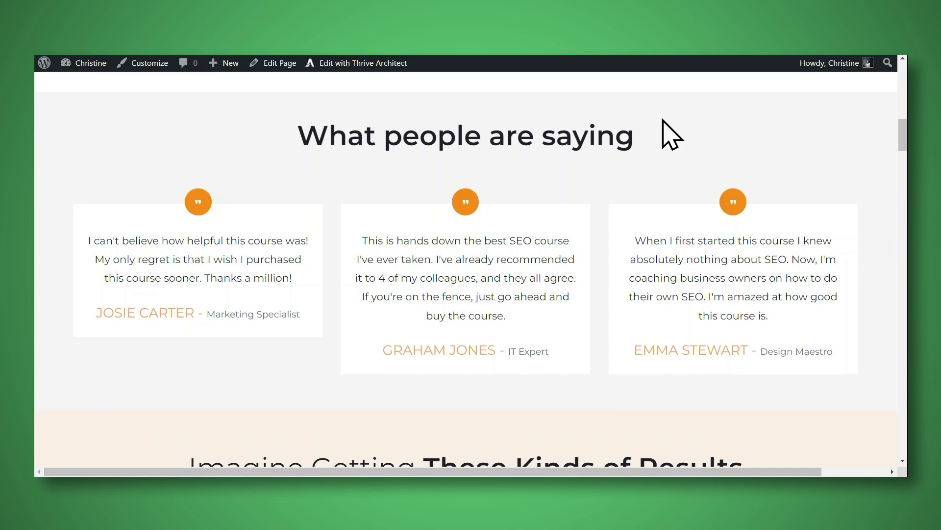
scroll(841, 179, "down", 5)
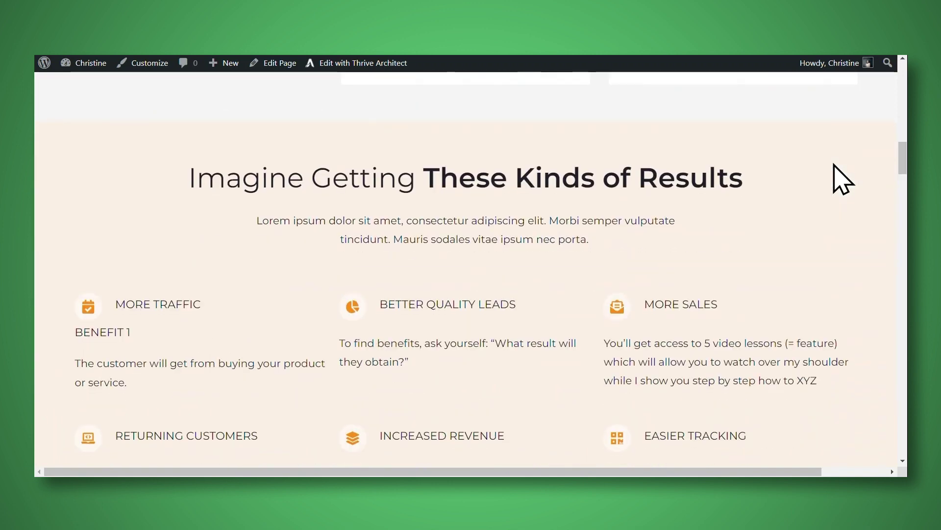
scroll(841, 178, "down", 20)
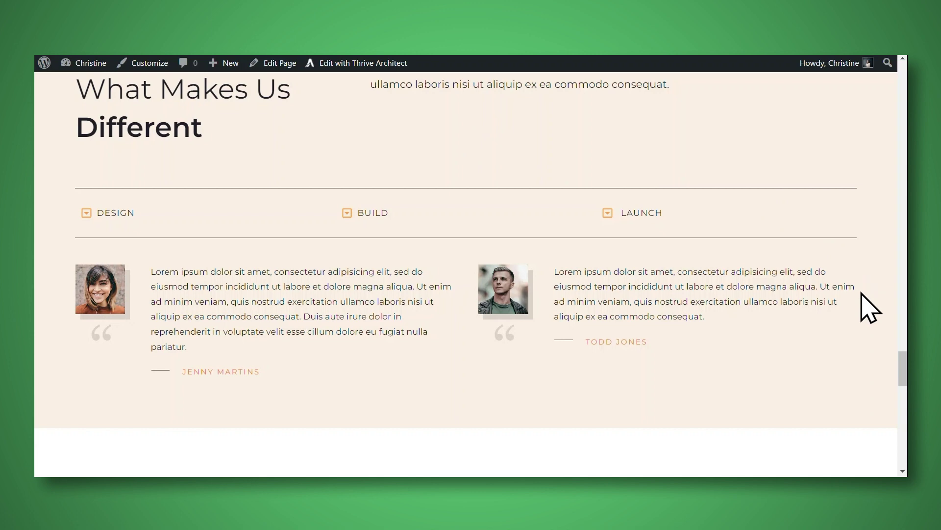
scroll(864, 307, "down", 15)
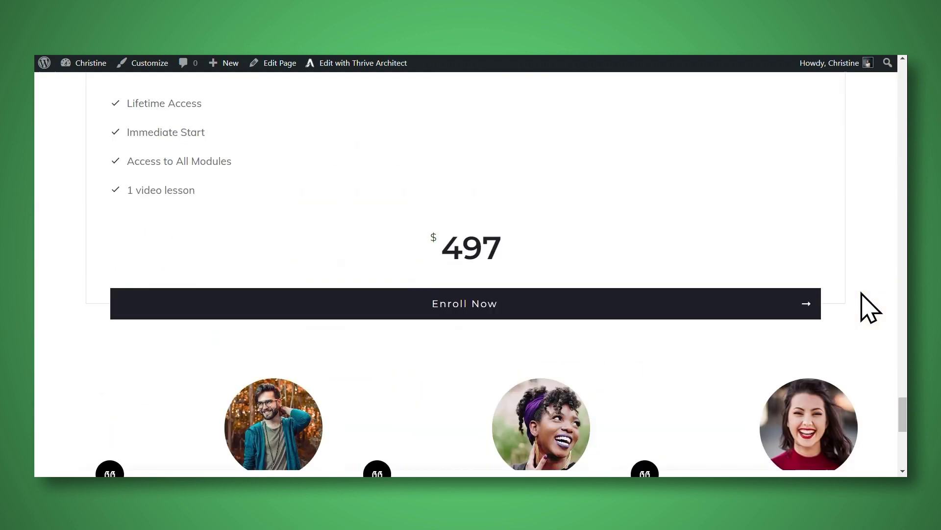
scroll(862, 294, "down", 3)
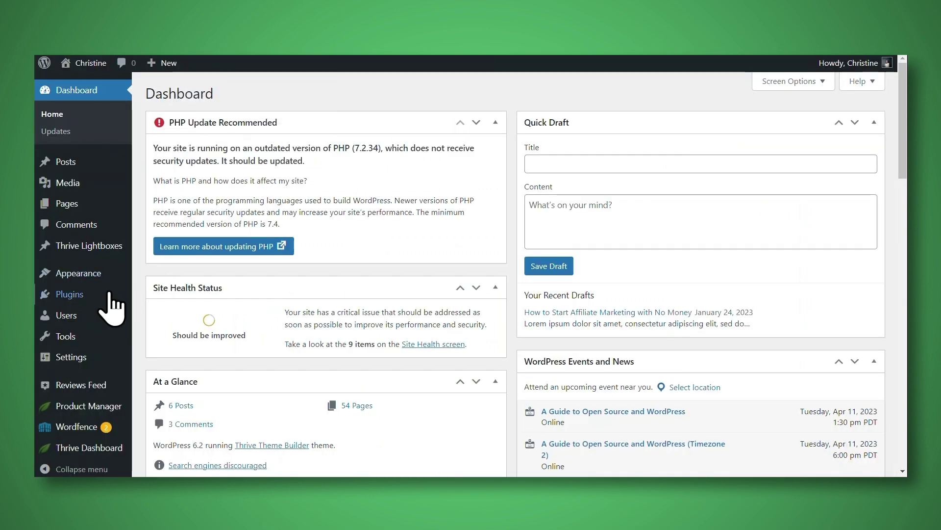
Step: Visit the Add New Plugins page, then open the All Pages list
mouse_move(94, 294)
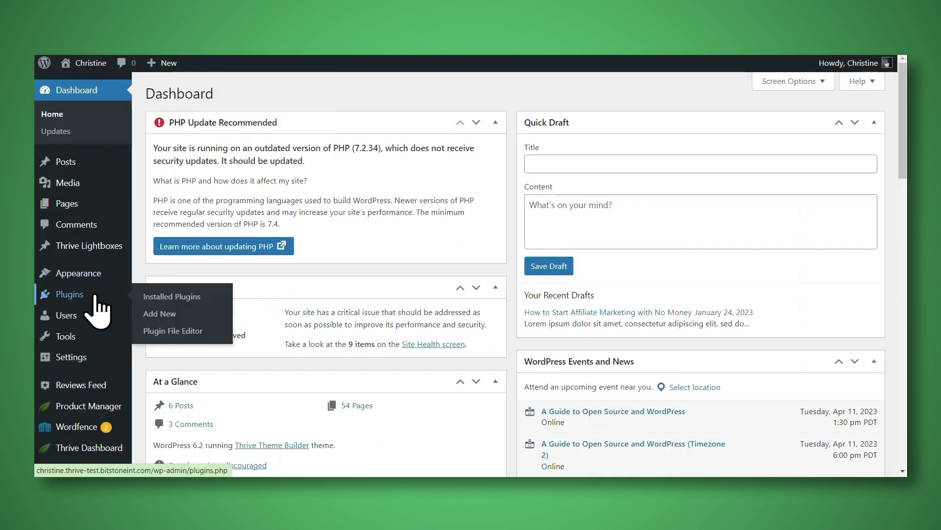
left_click(149, 316)
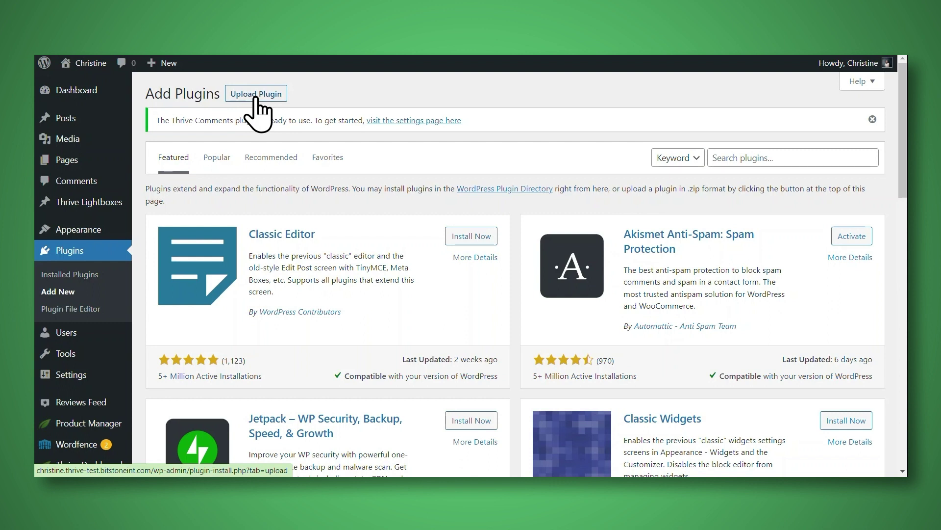
mouse_move(92, 160)
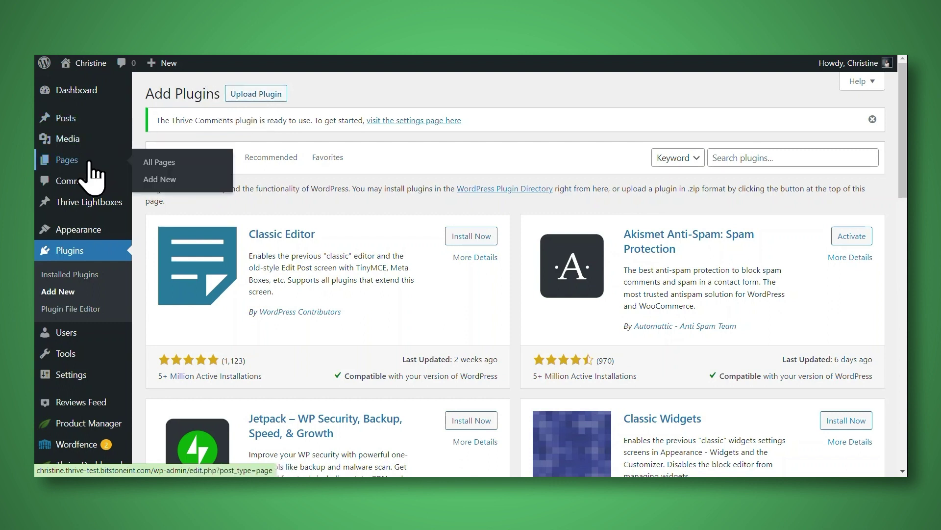
left_click(167, 168)
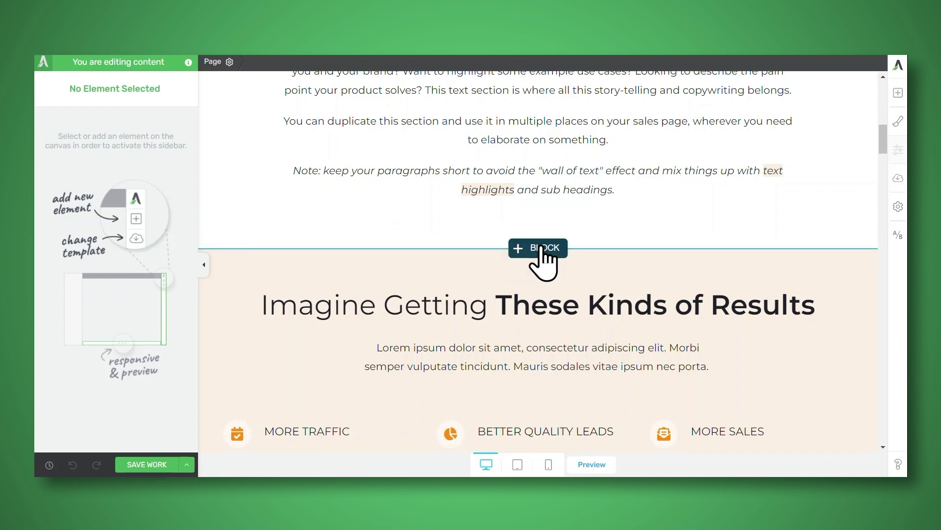
Step: Drop a new Block above the results section and filter the block library to Testimonials
left_click(897, 102)
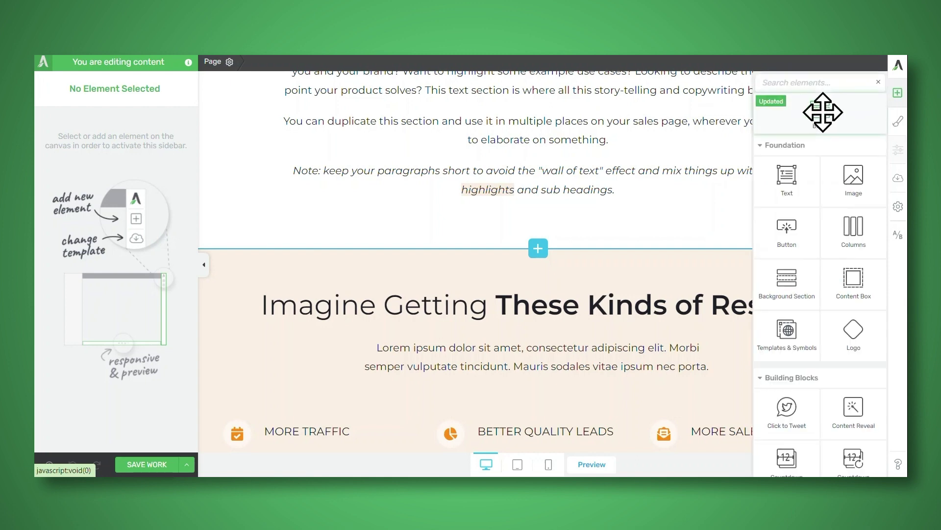
left_click_drag(823, 112, 550, 240)
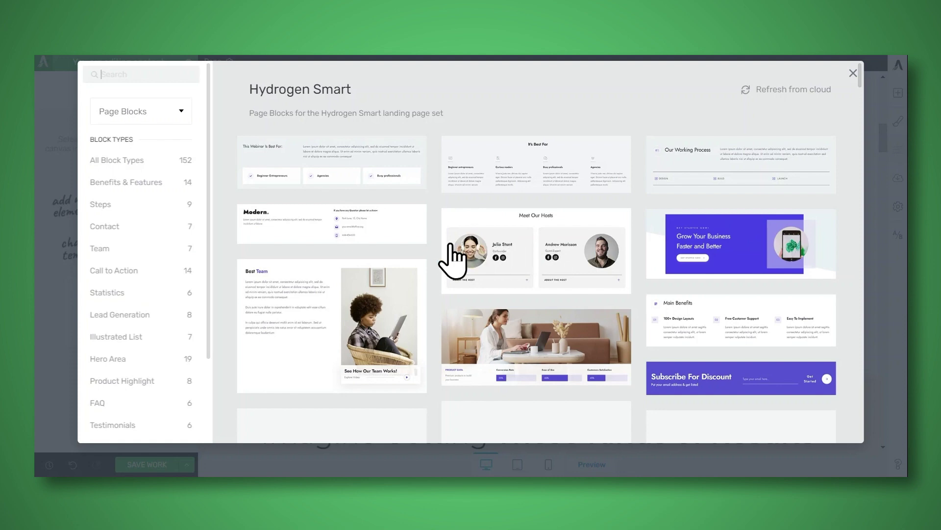
scroll(437, 250, "down", 5)
scroll(437, 255, "down", 6)
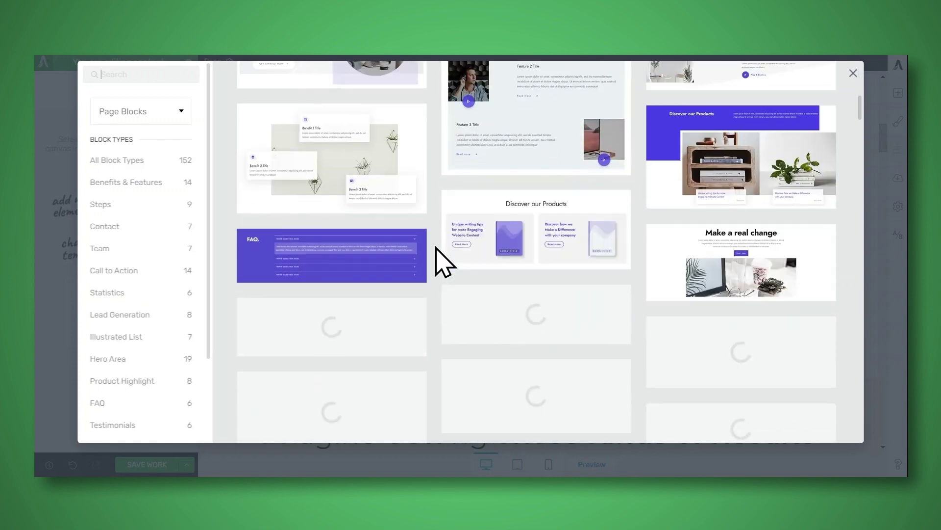
scroll(165, 314, "down", 2)
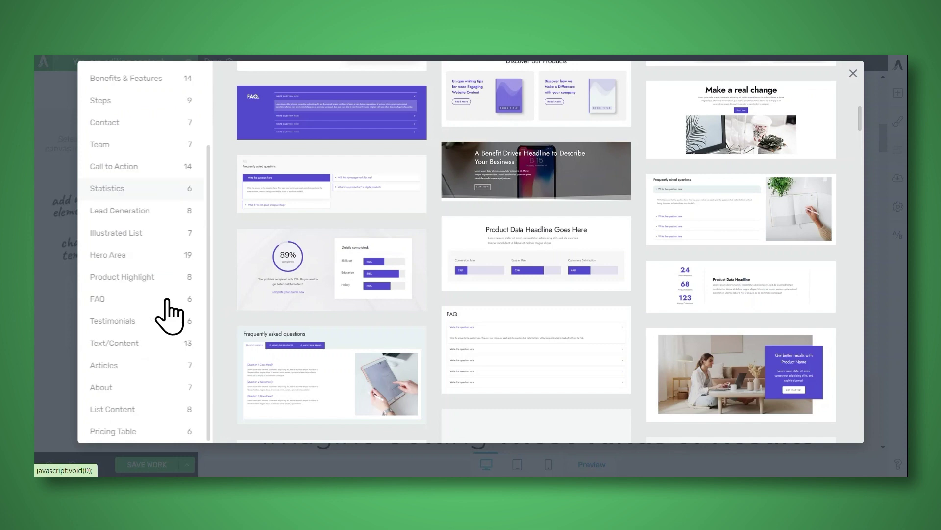
left_click(137, 321)
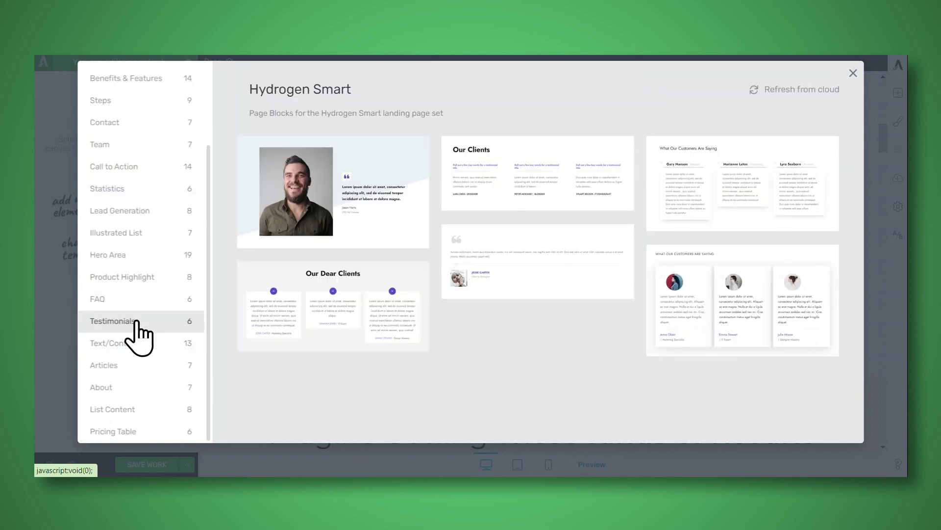
Step: Insert the three-card 'Our Dear Clients' testimonial block and select its first testimonial's text
left_click(328, 338)
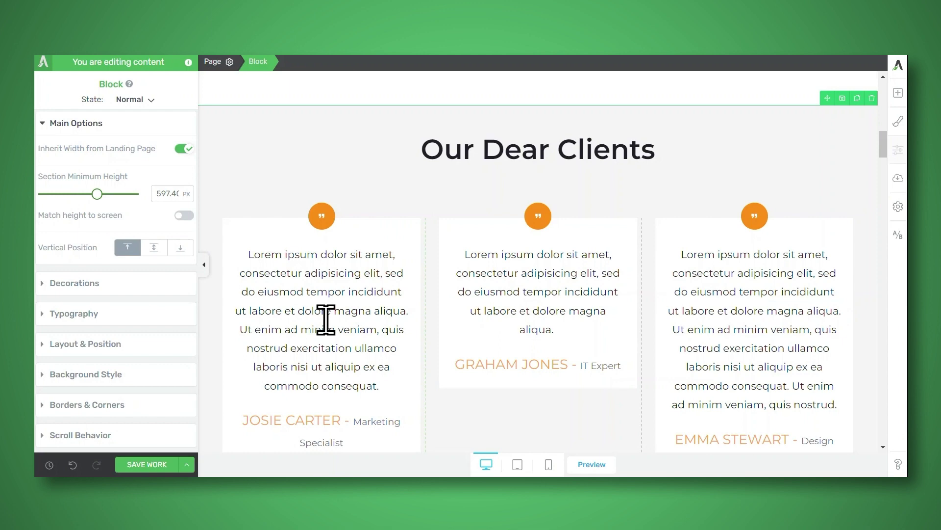
left_click(327, 305)
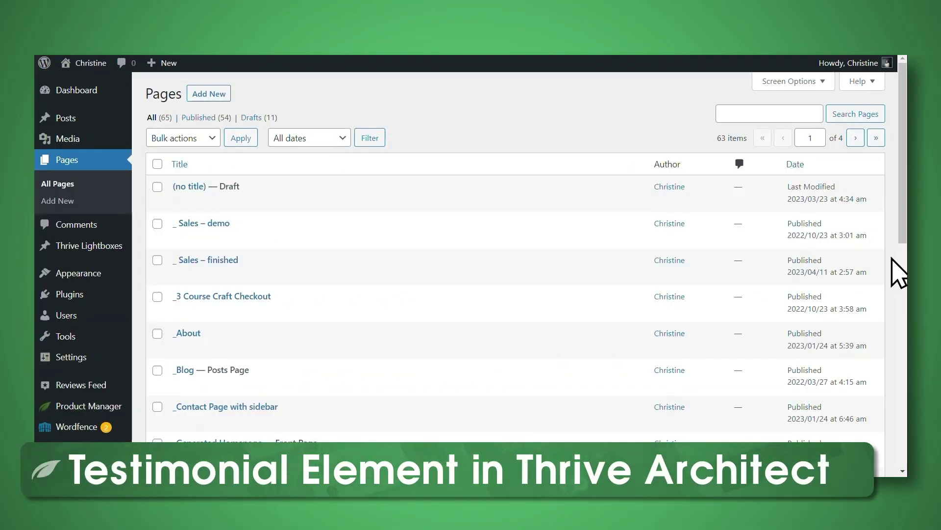
Step: Edit '_ Sales – demo' in Thrive Architect and scroll to What Makes Us Different
mouse_move(818, 260)
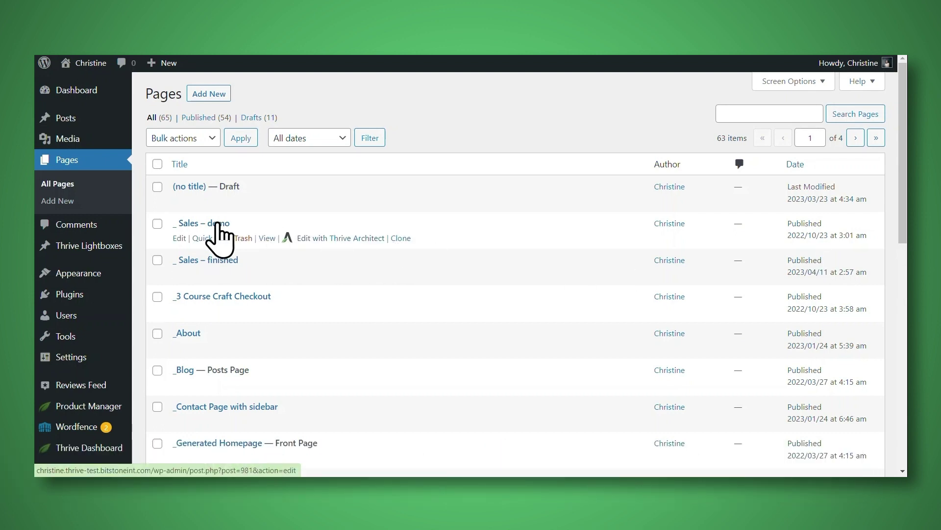
left_click(325, 239)
scroll(601, 220, "down", 15)
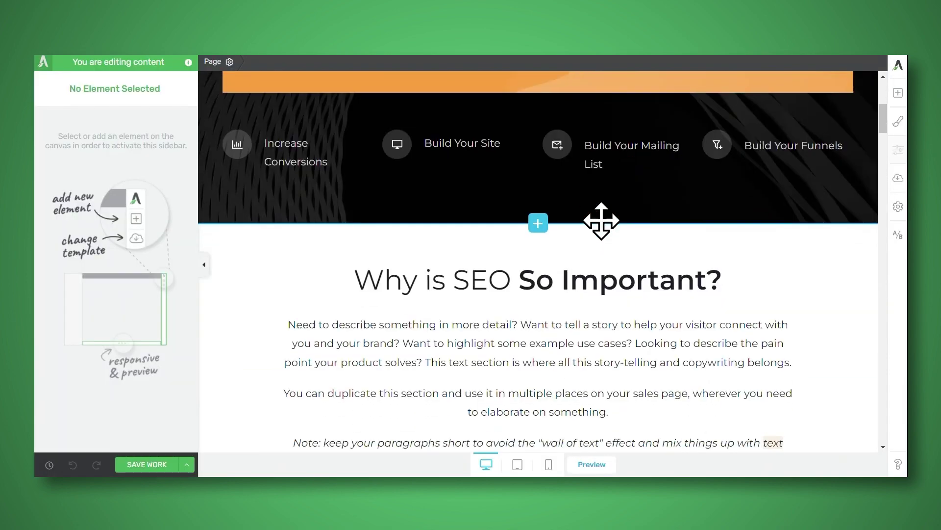
scroll(601, 220, "down", 20)
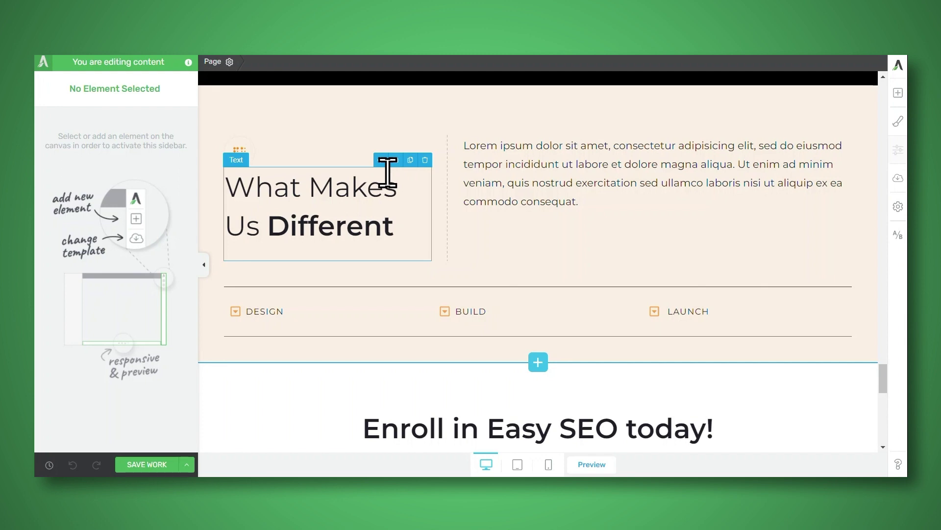
Step: Place a Testimonial element below the Design, Build, Launch toggles using the Simple 04 template
left_click(896, 94)
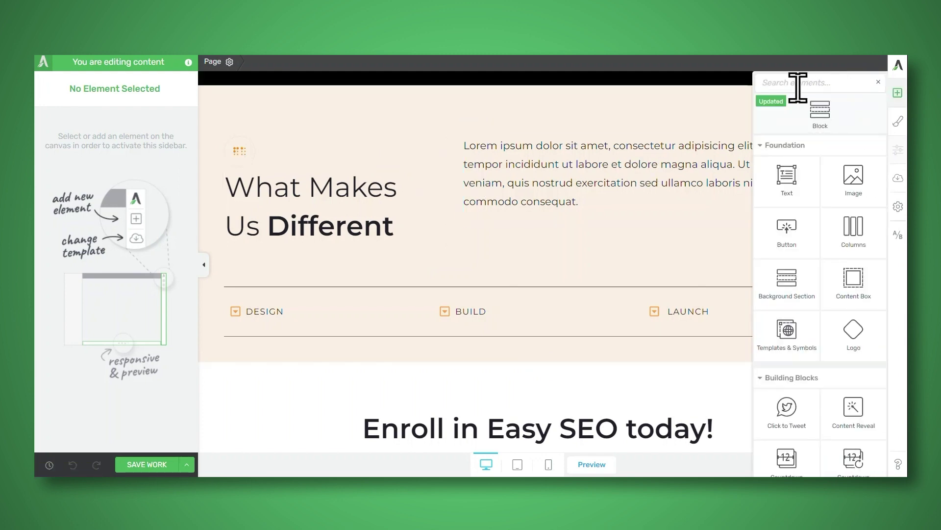
type("est")
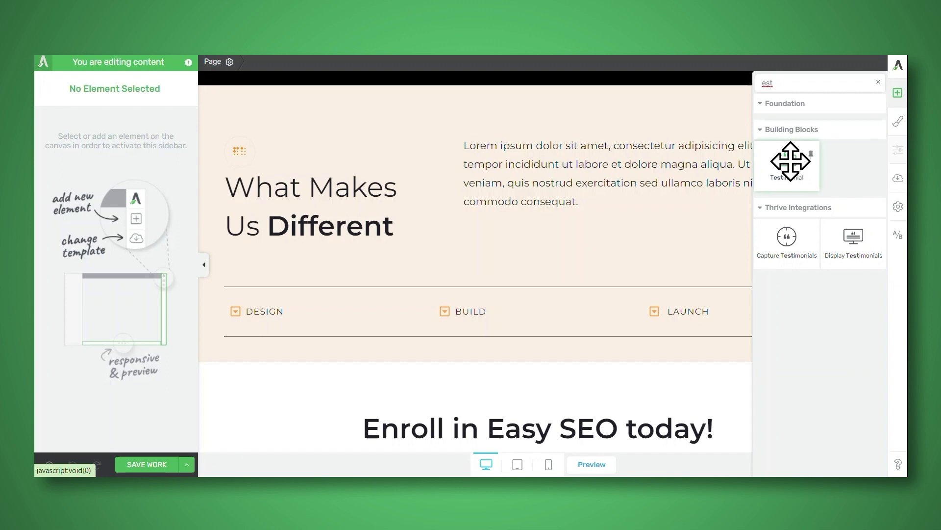
left_click_drag(790, 162, 542, 347)
scroll(544, 347, "down", 3)
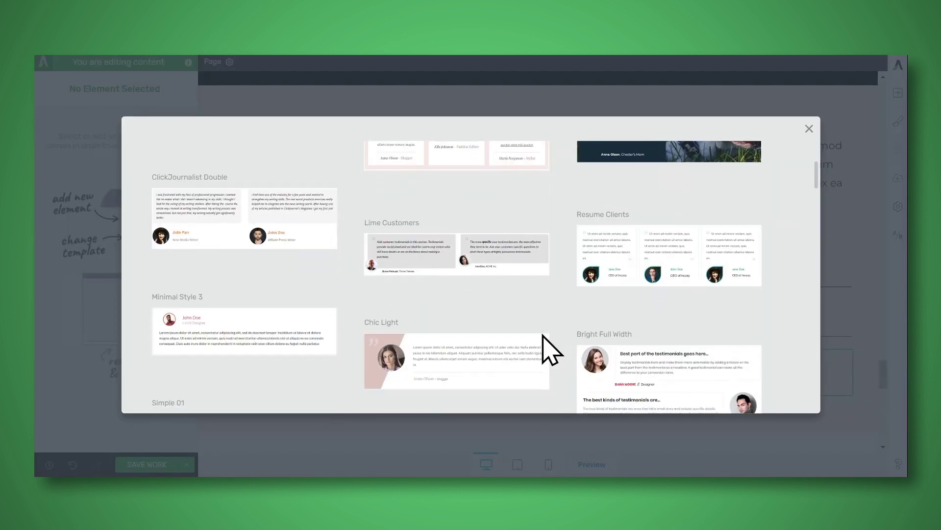
scroll(543, 335, "down", 5)
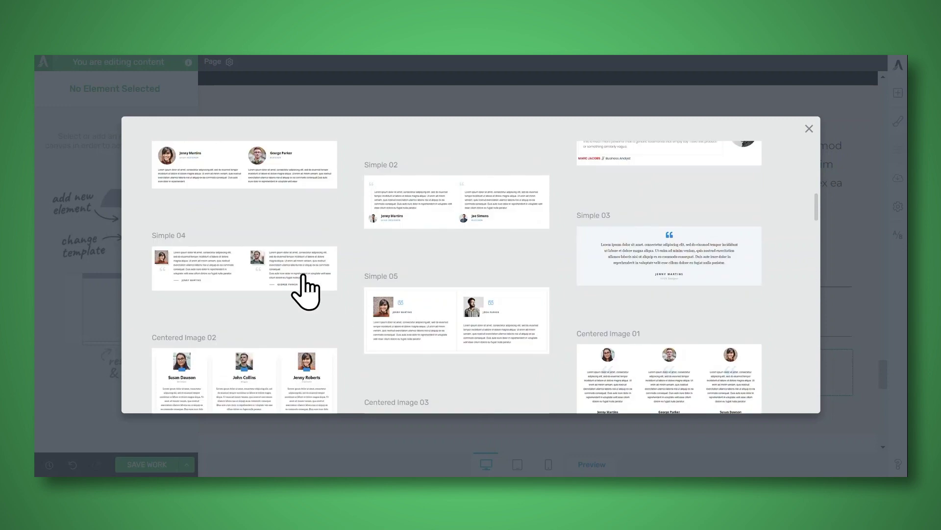
left_click(287, 267)
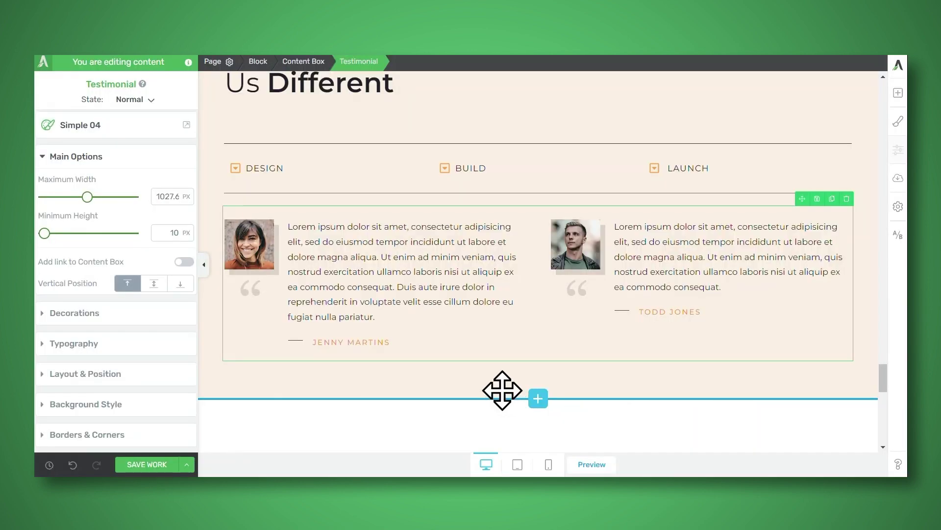
Step: Select the Simple 04 testimonial's text for editing
left_click(435, 289)
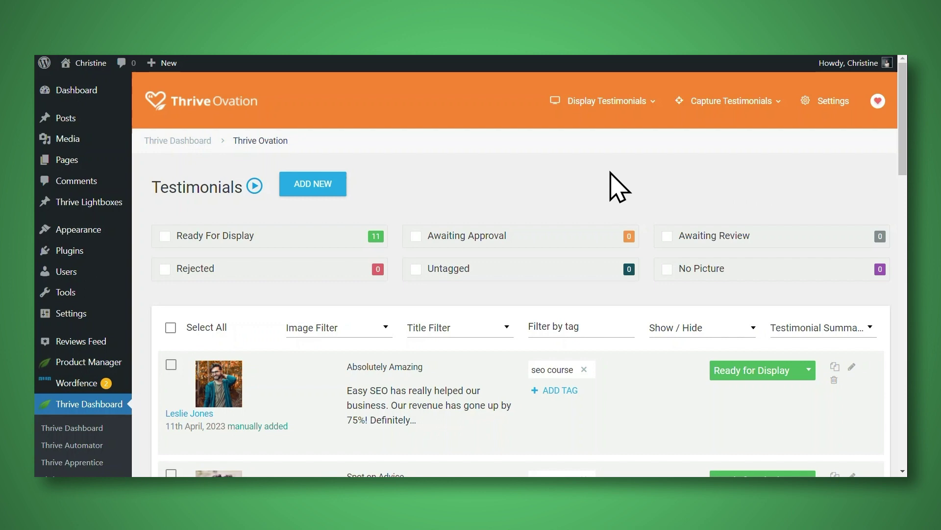
scroll(763, 192, "down", 3)
scroll(772, 250, "down", 9)
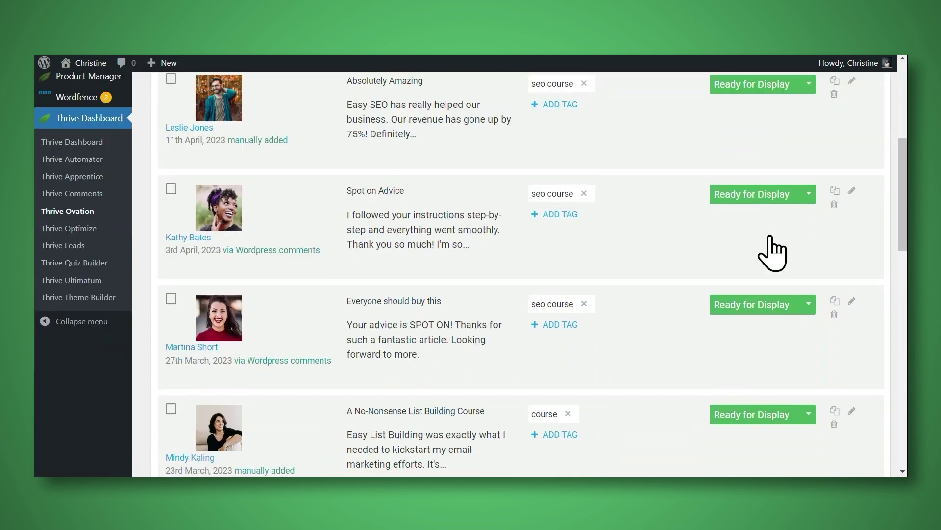
scroll(771, 240, "down", 3)
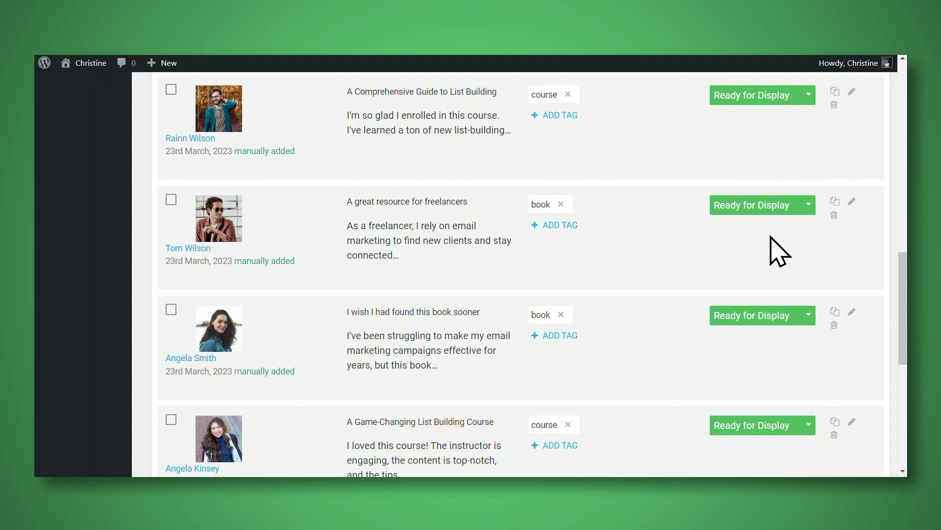
scroll(774, 249, "down", 6)
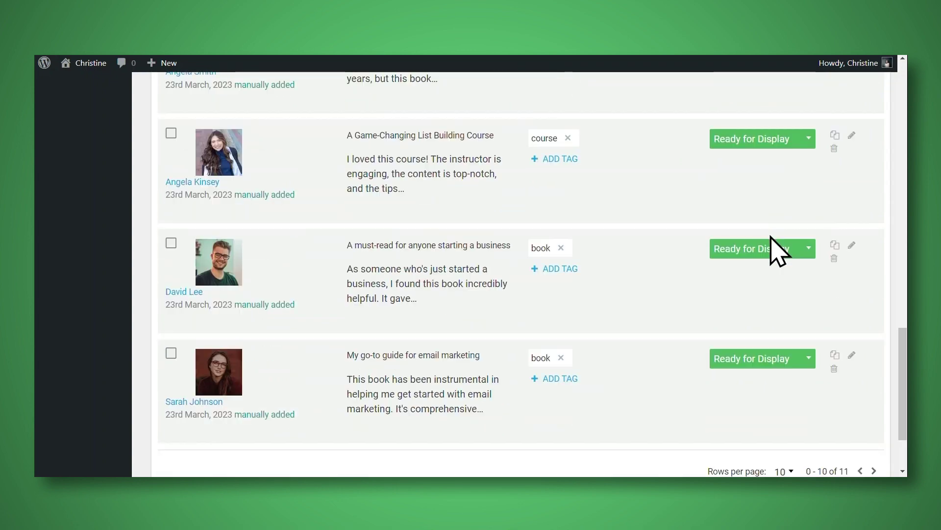
scroll(769, 276, "up", 10)
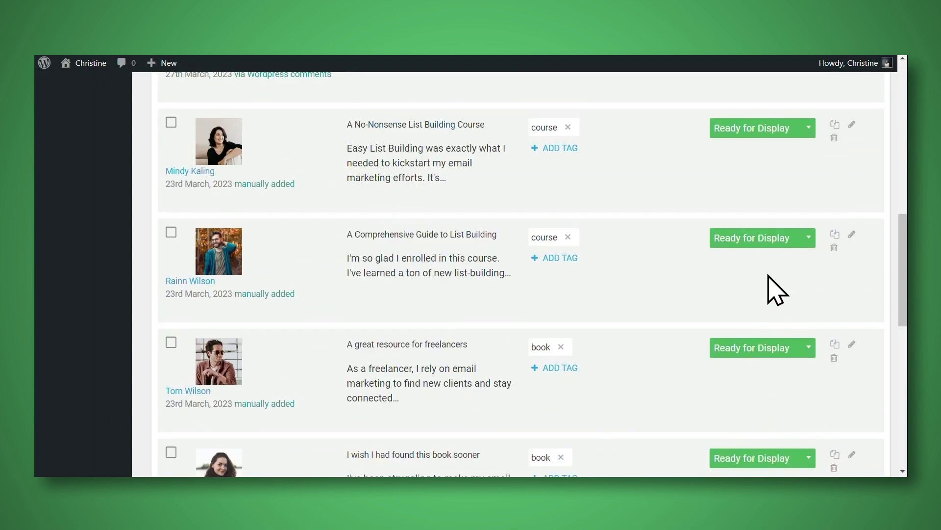
scroll(777, 290, "up", 3)
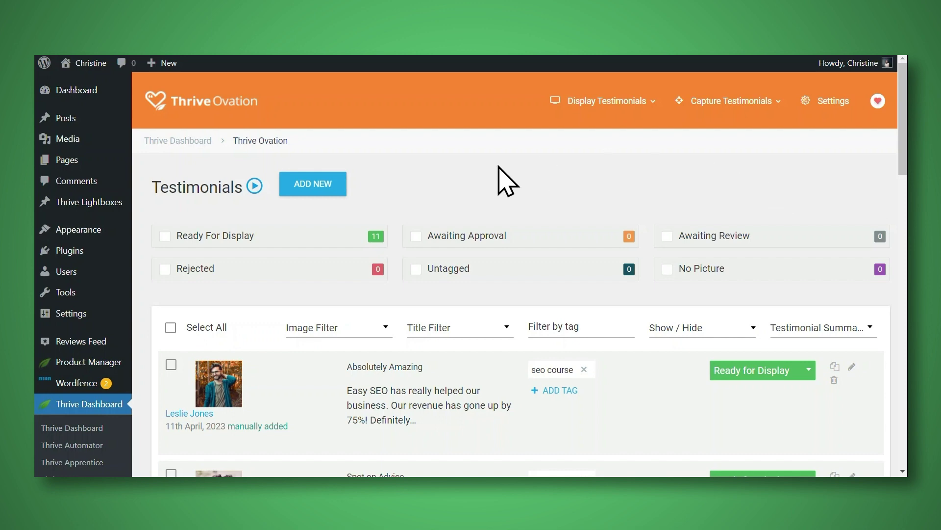
Step: Start a new testimonial, look over the form, then close it without saving
left_click(330, 190)
scroll(681, 196, "down", 2)
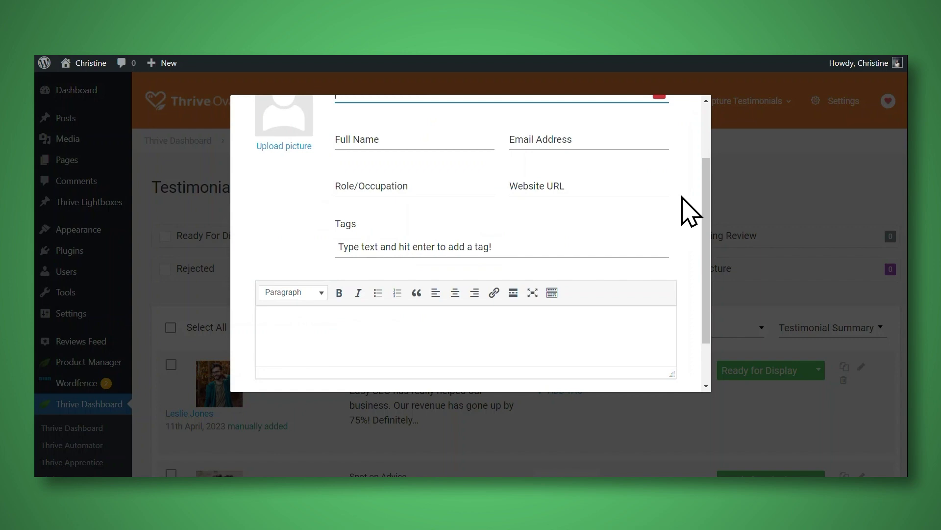
scroll(684, 208, "down", 2)
scroll(684, 208, "up", 4)
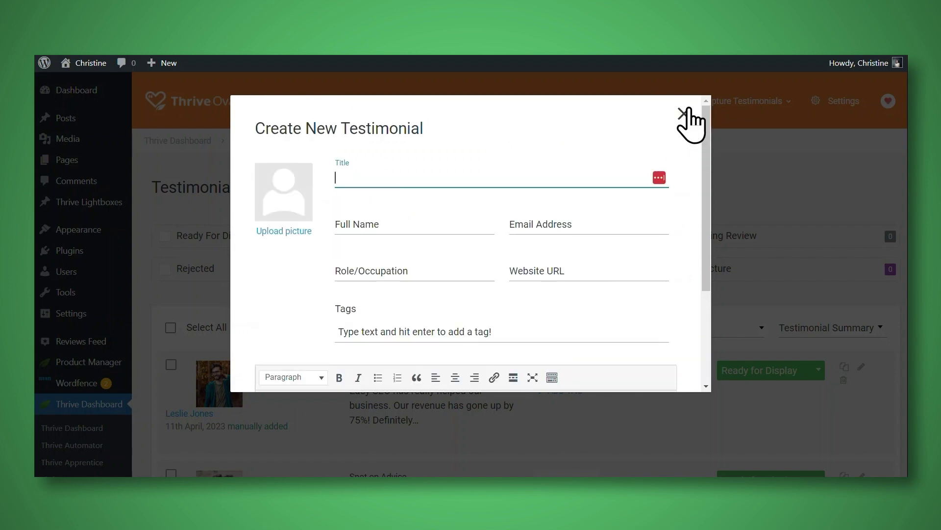
left_click(684, 113)
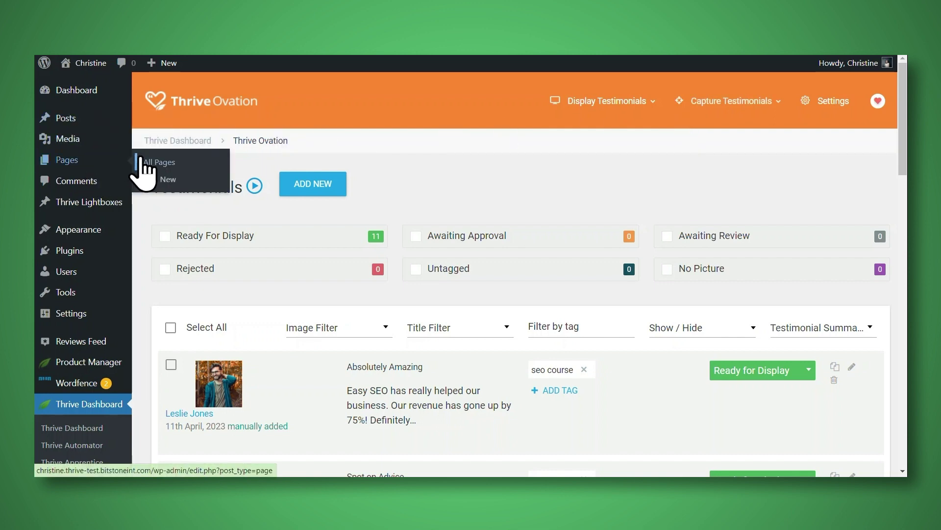
Step: Open '_ Sales – demo' from All Pages in Thrive Architect and scroll to the $497 pricing area
left_click(149, 162)
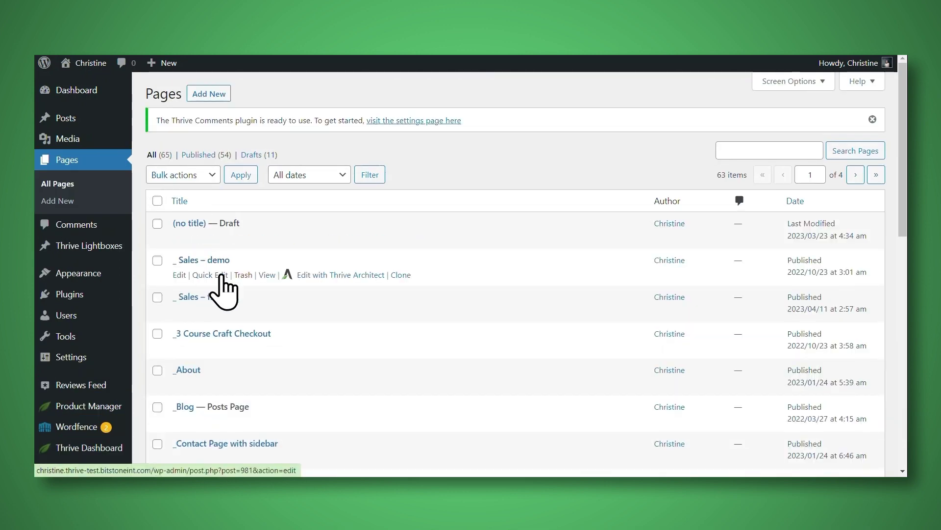
left_click(327, 275)
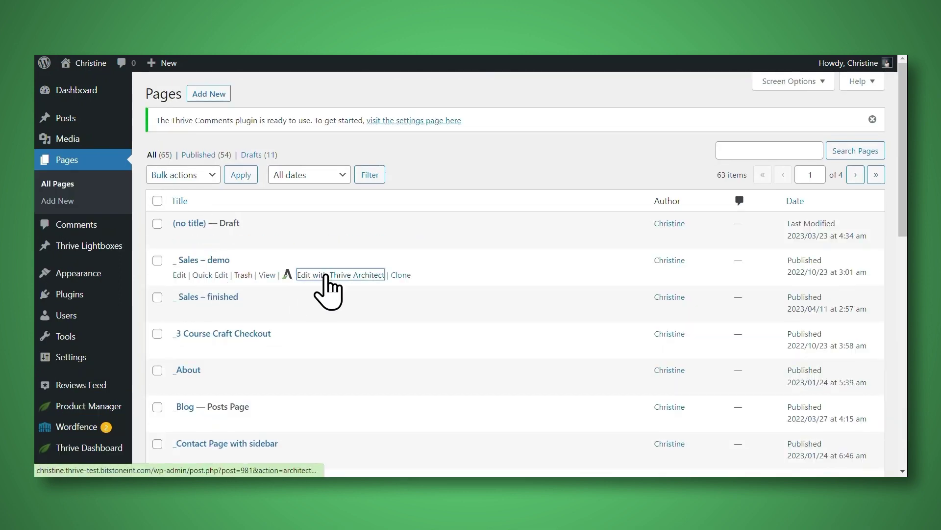
scroll(372, 275, "down", 15)
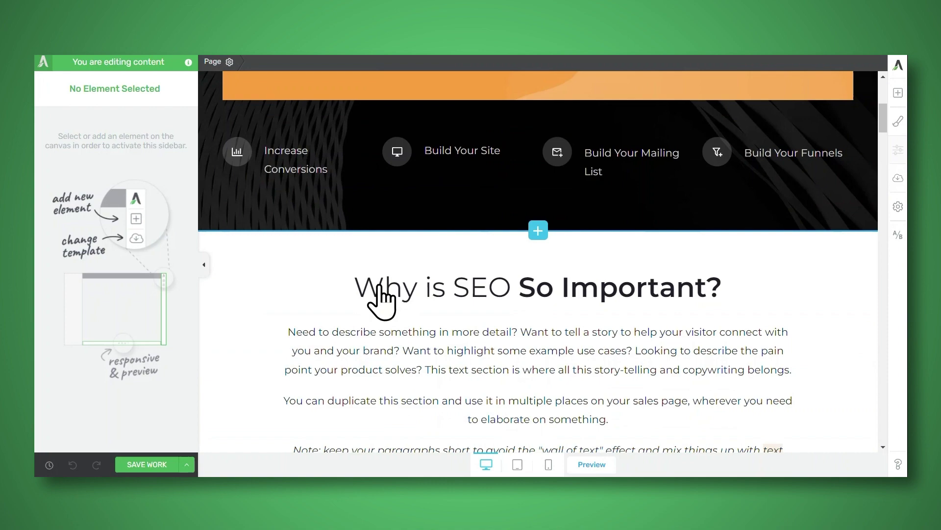
scroll(380, 287, "down", 15)
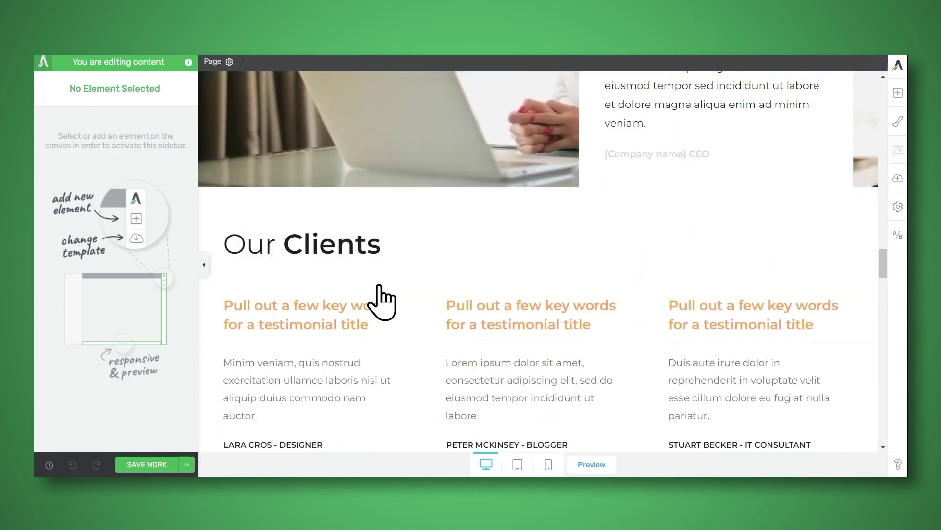
scroll(382, 294, "down", 15)
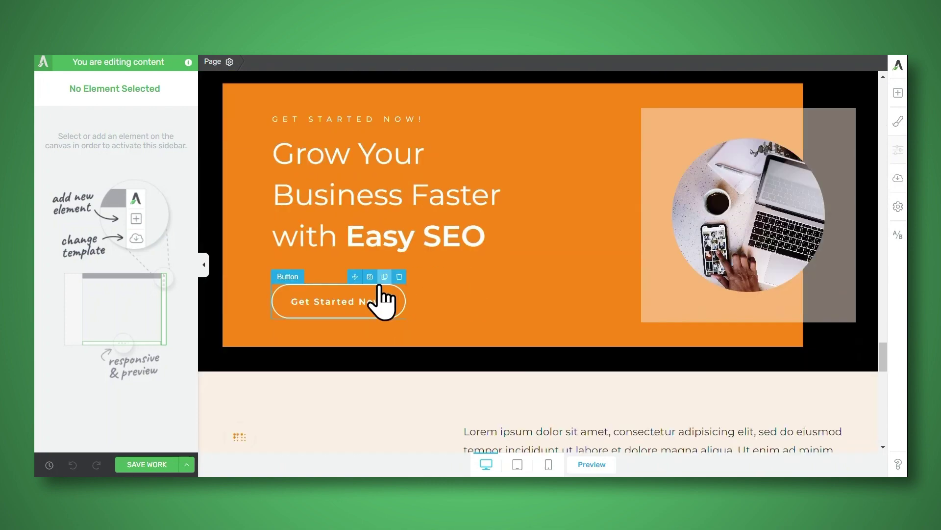
scroll(379, 284, "down", 5)
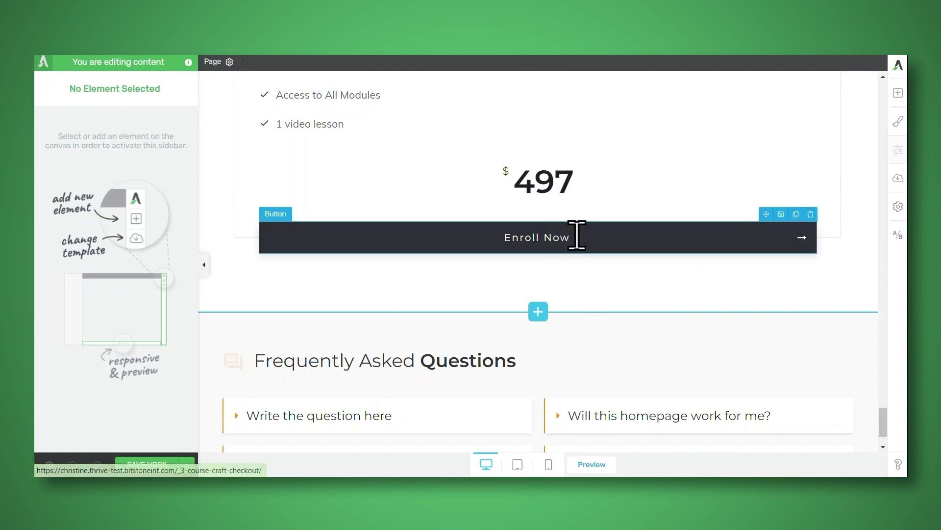
Step: Search elements for 'test' and drop Display Testimonials below the $497 Enroll Now pricing box
left_click(900, 95)
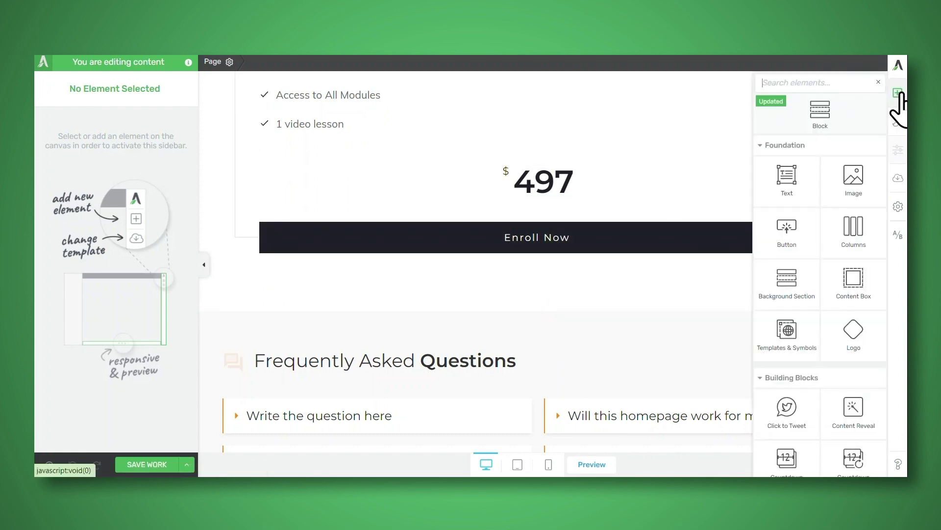
type("test")
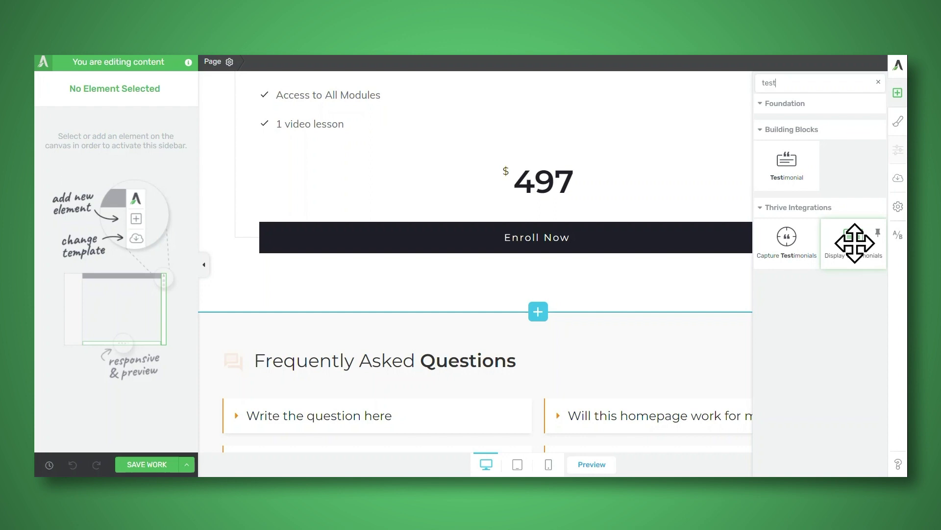
left_click_drag(855, 243, 591, 322)
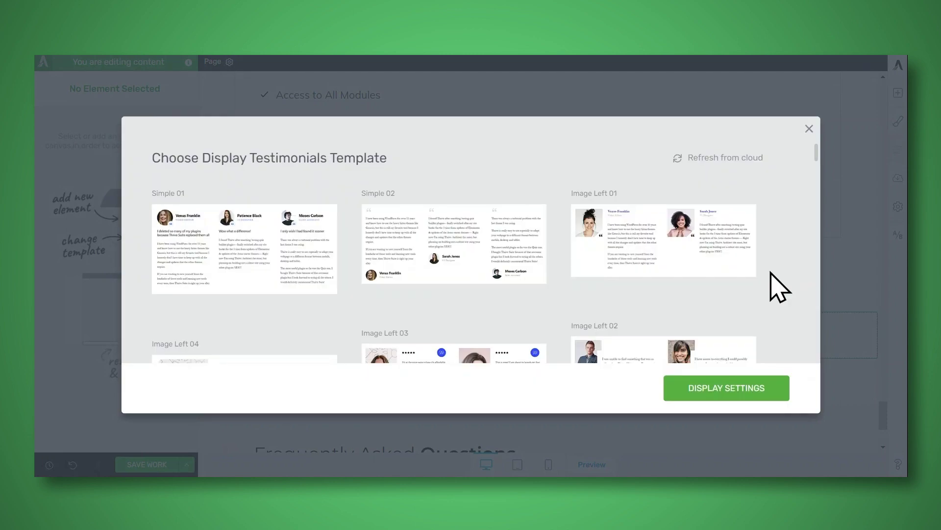
Step: Select the Image Right 01 template for the testimonials block and proceed to display settings
scroll(779, 284, "down", 10)
scroll(779, 286, "down", 6)
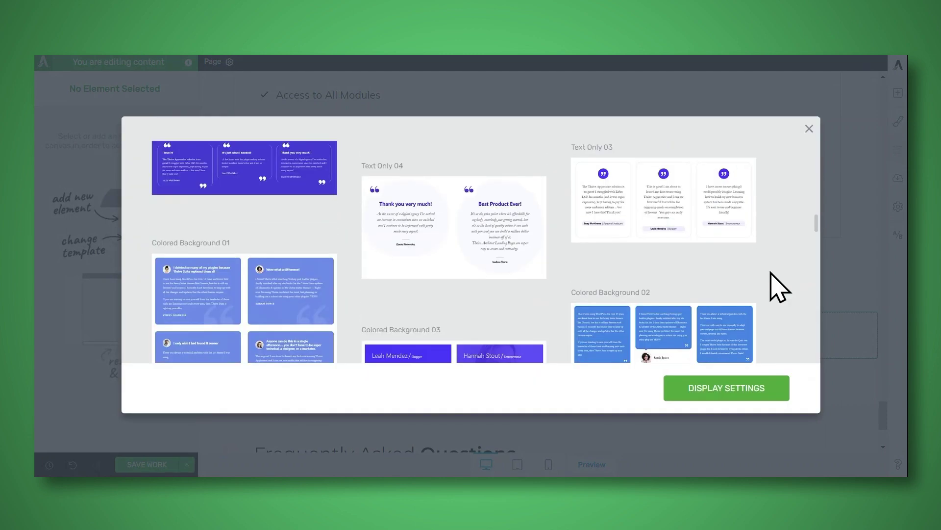
scroll(779, 287, "up", 6)
scroll(780, 287, "up", 3)
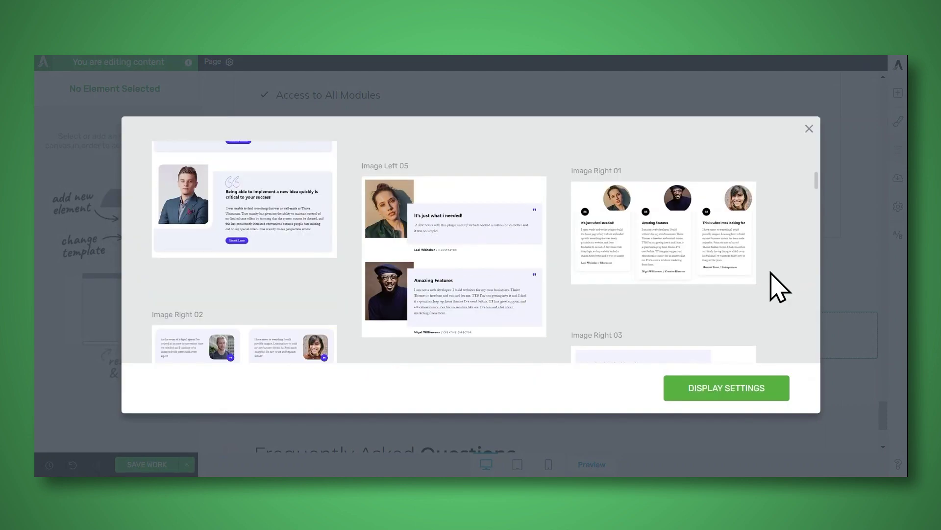
left_click(677, 262)
left_click(706, 390)
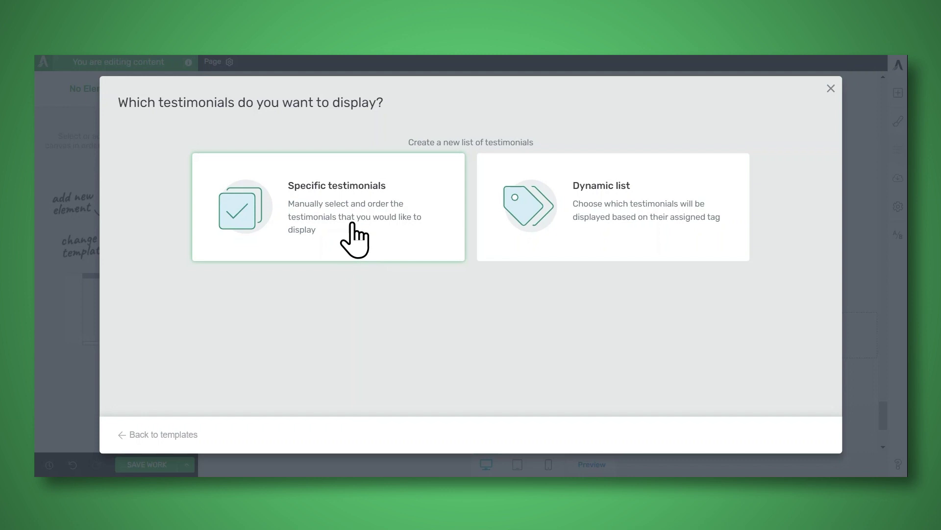
Step: Set the block to a Dynamic list filtered by the seo course tag and apply it
left_click(622, 215)
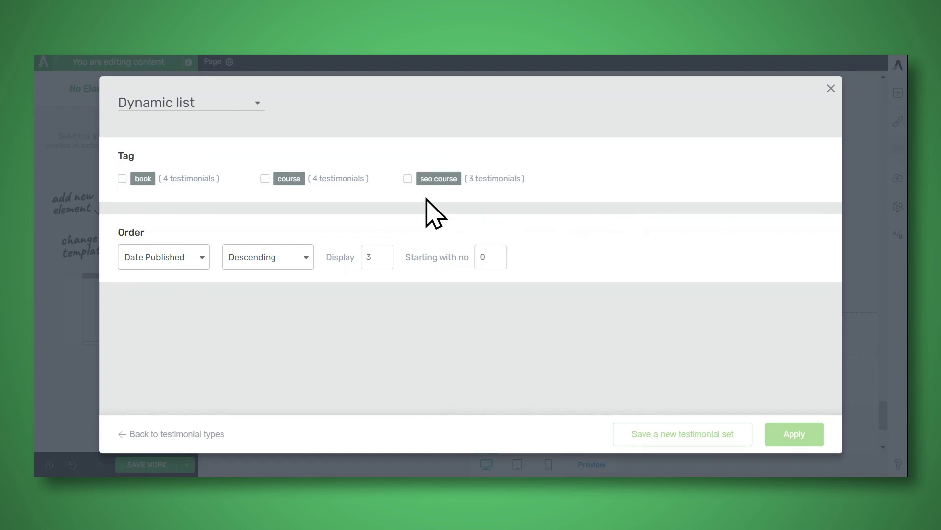
left_click(408, 178)
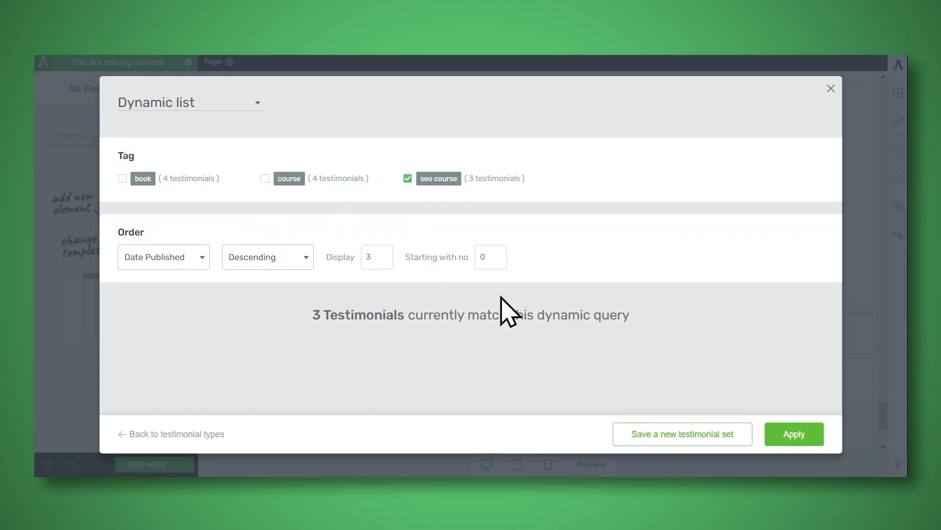
left_click(787, 434)
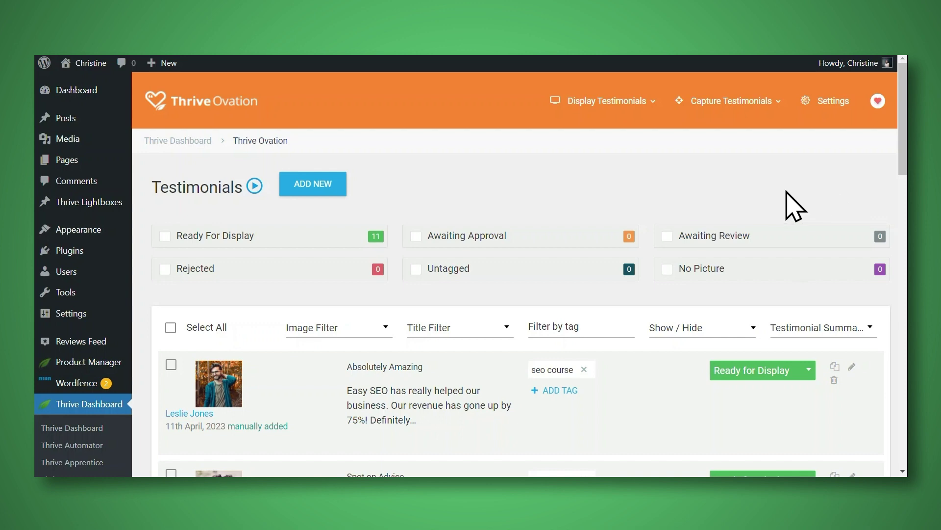
Step: Under Display using WordPress Shortcodes, add and save a shortcode named 'seo course testimonials'
left_click(646, 101)
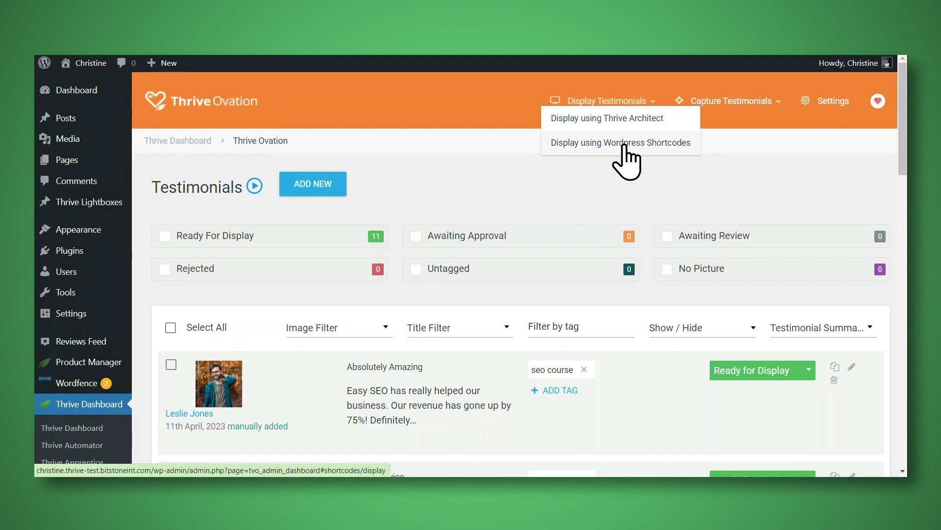
left_click(624, 145)
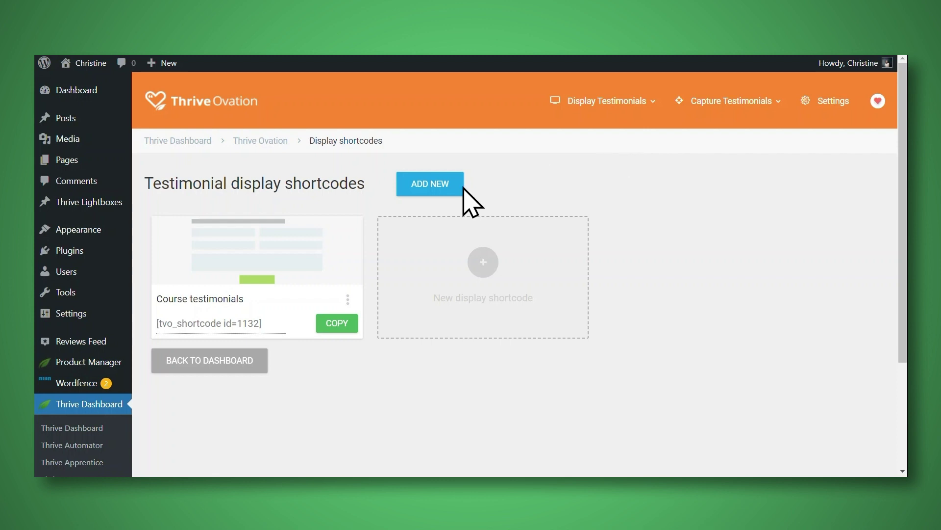
left_click(429, 192)
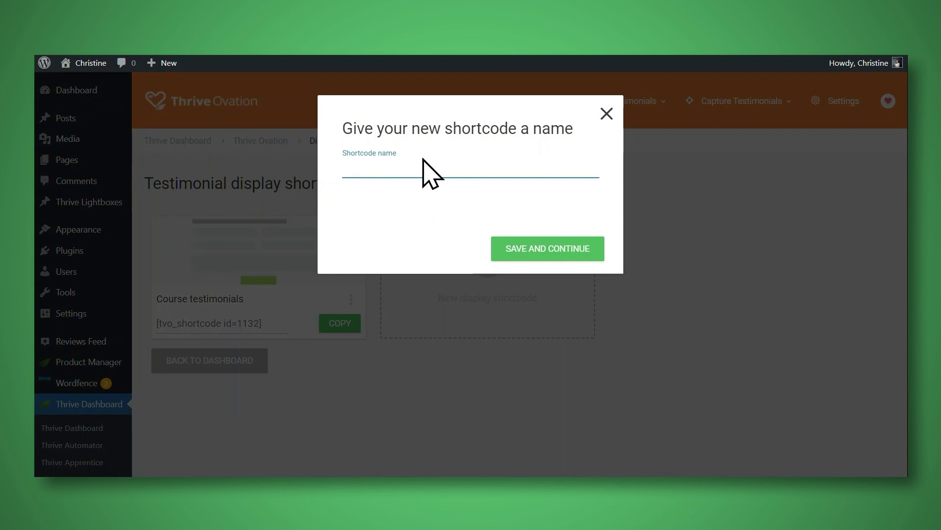
type("seo course testimonials")
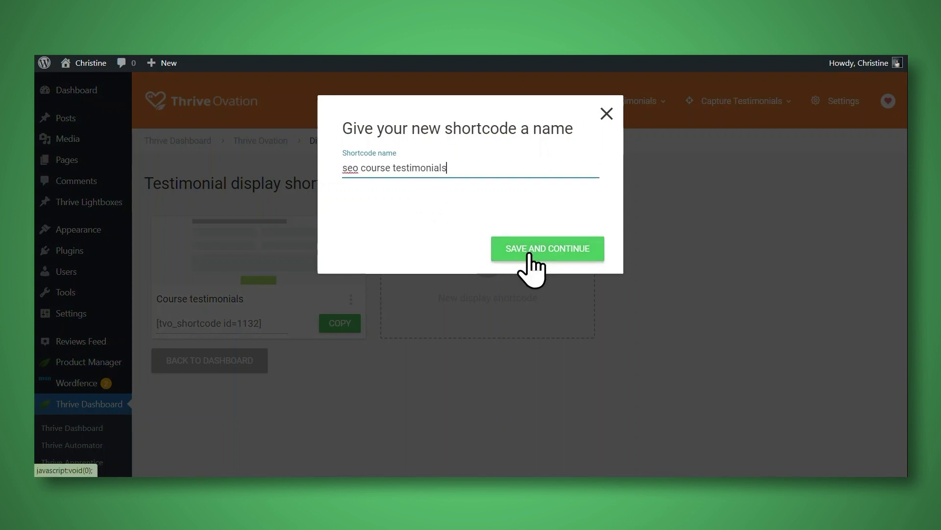
left_click(527, 252)
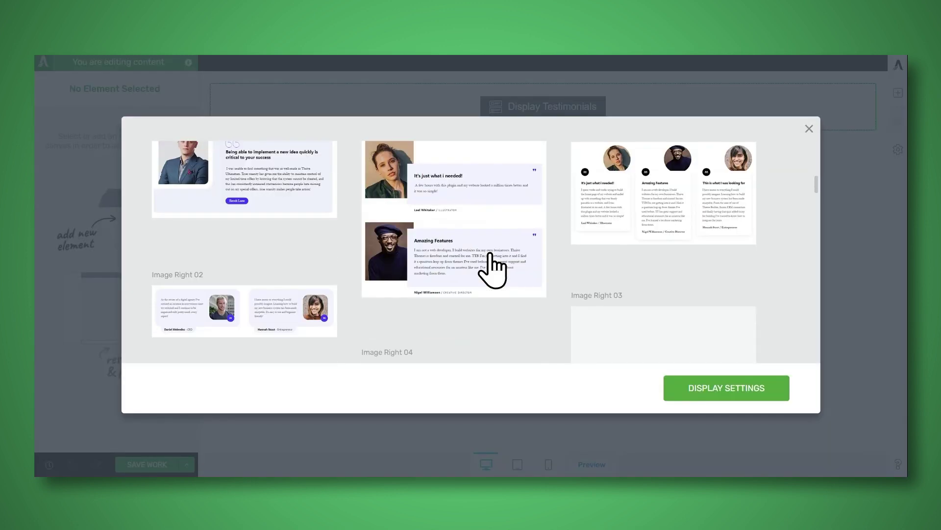
scroll(490, 268, "down", 2)
Step: Assign the Image Right 01 template to the 'seo course testimonials' shortcode
scroll(488, 267, "up", 3)
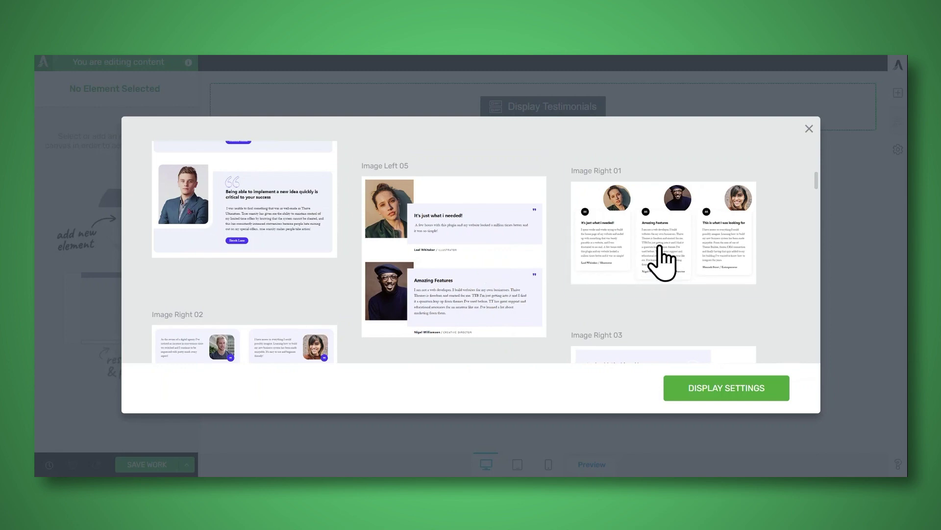
left_click(662, 263)
left_click(704, 388)
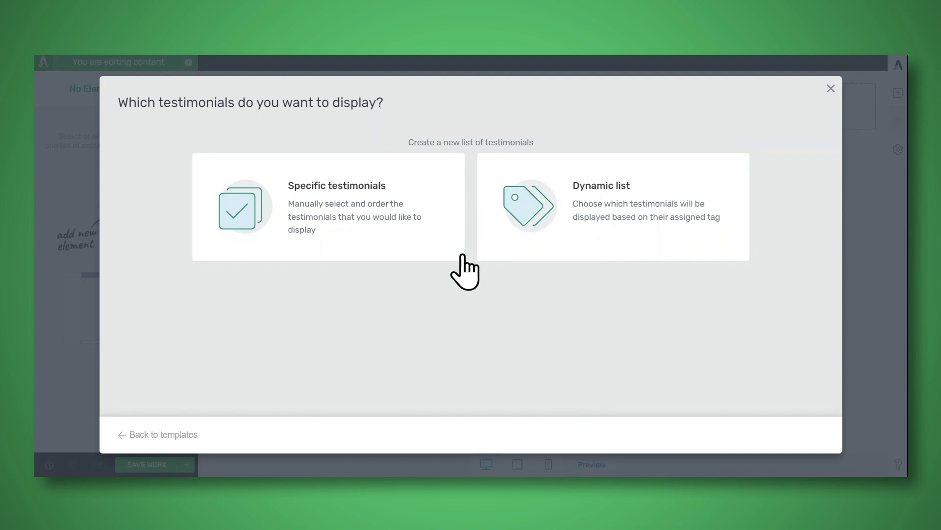
Step: Choose Specific testimonials and tick the Easy SEO, step-by-step instructions and SPOT ON testimonials
left_click(326, 213)
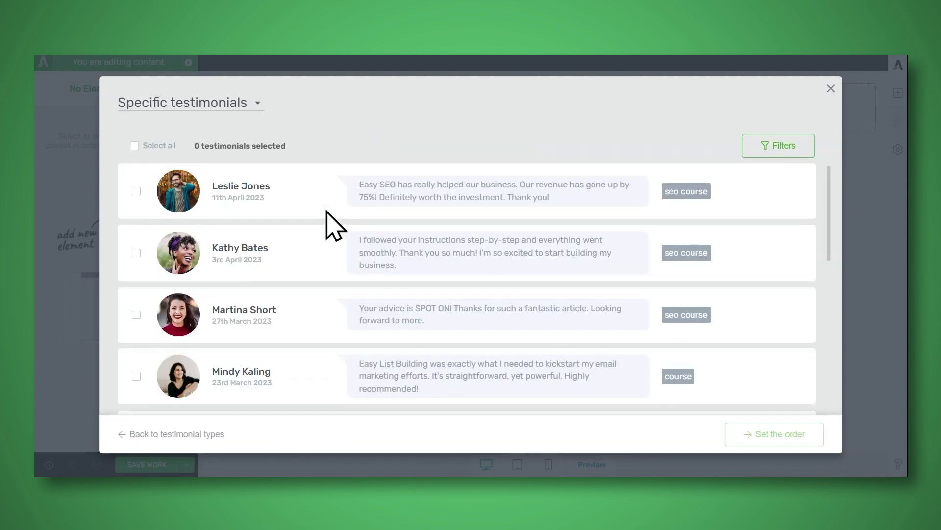
scroll(326, 211, "down", 5)
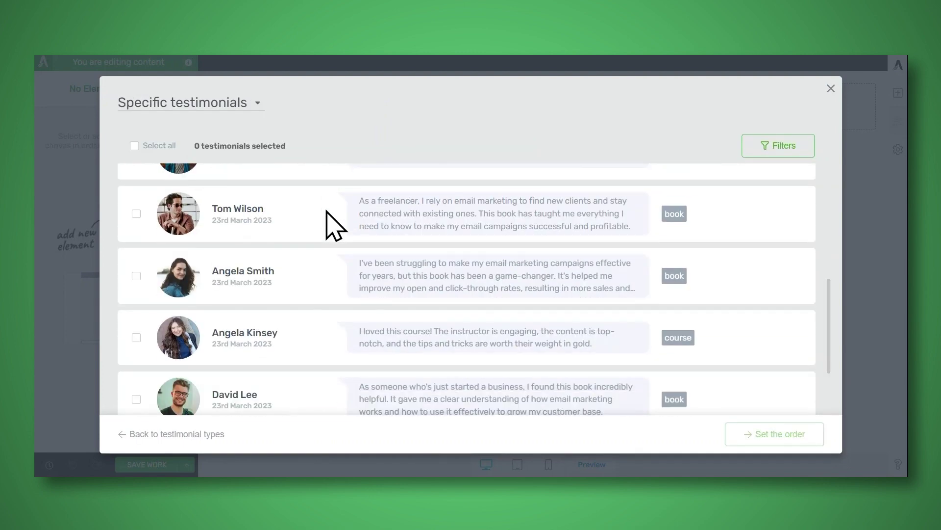
scroll(326, 211, "up", 5)
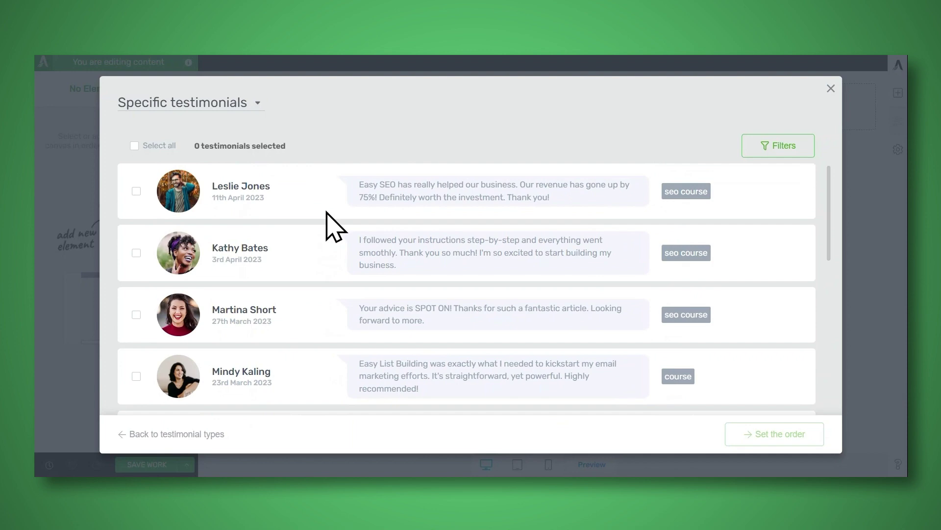
left_click(136, 191)
left_click(136, 253)
left_click(136, 314)
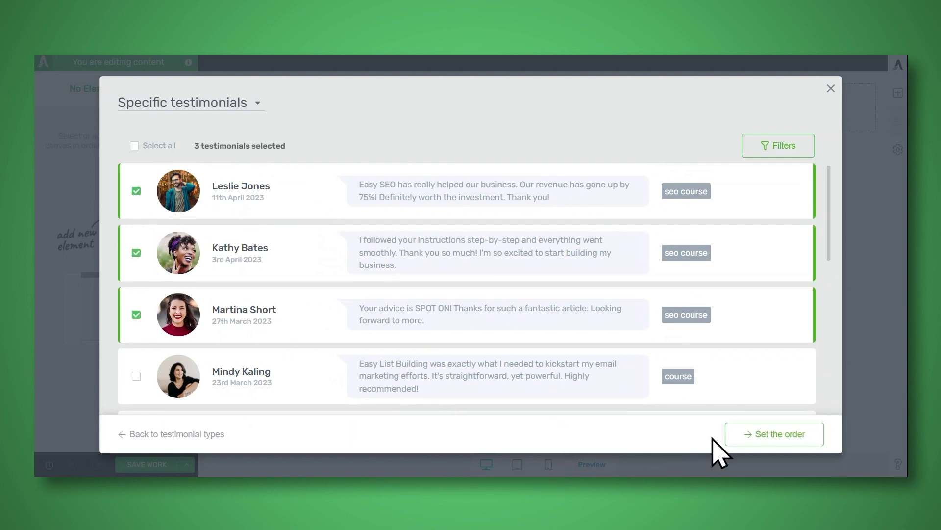
Step: Order them Everyone should buy this, Absolutely Amazing, Spot on Advice, then apply
left_click(773, 435)
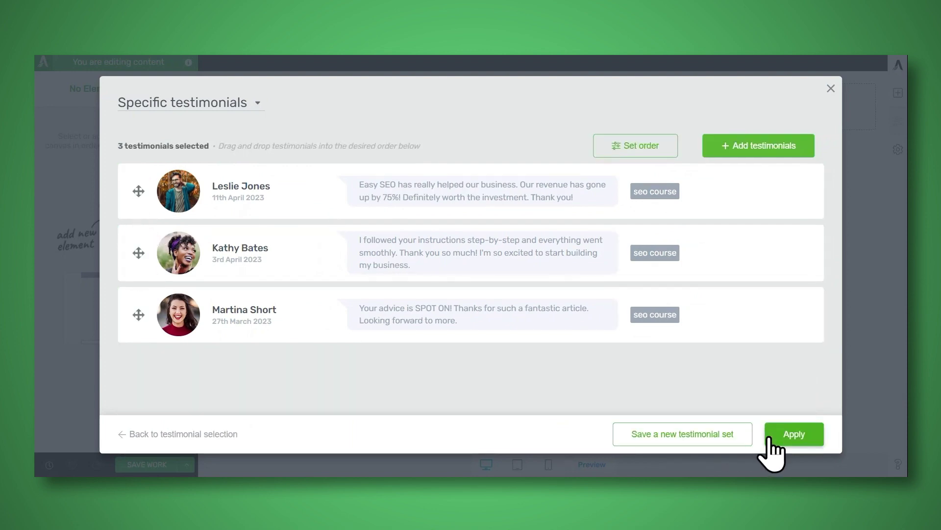
left_click_drag(137, 252, 135, 357)
left_click_drag(139, 191, 140, 287)
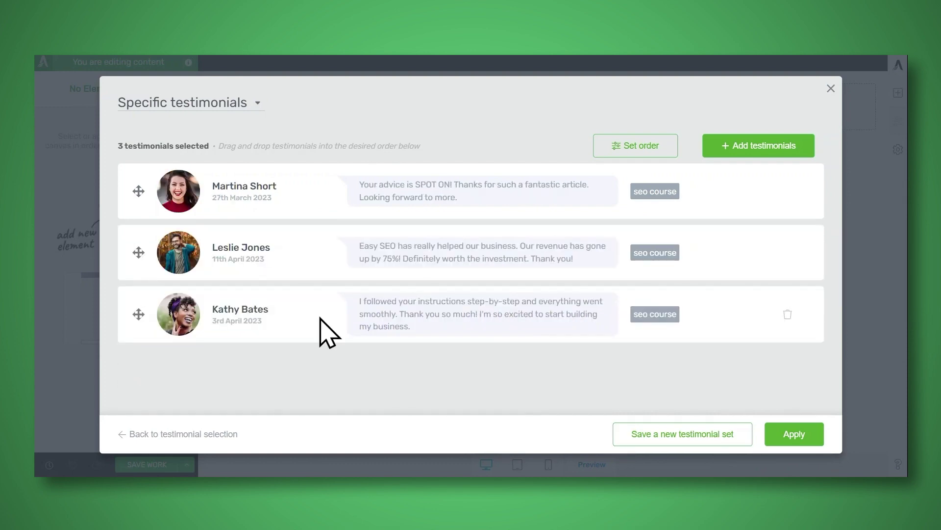
left_click(795, 440)
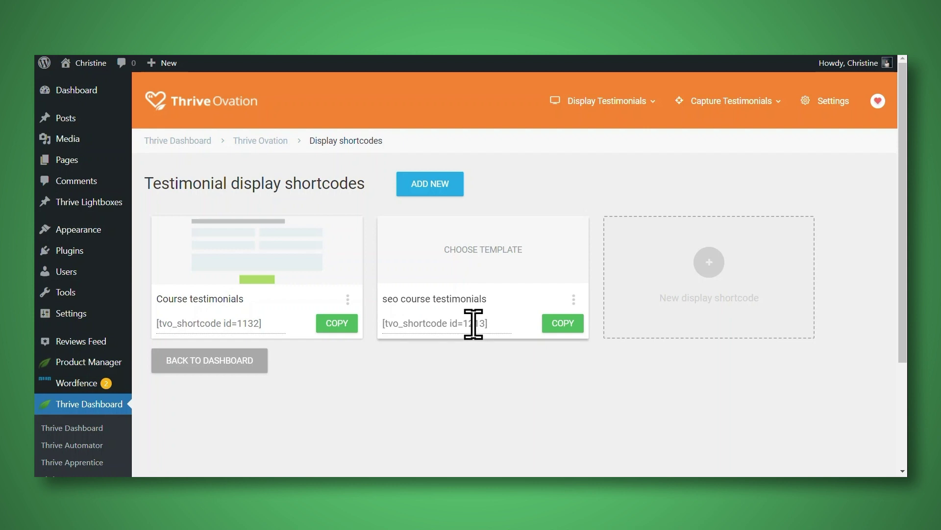
Step: Copy the [tvo_shortcode id=1213] shortcode from the seo course testimonials card
left_click(563, 324)
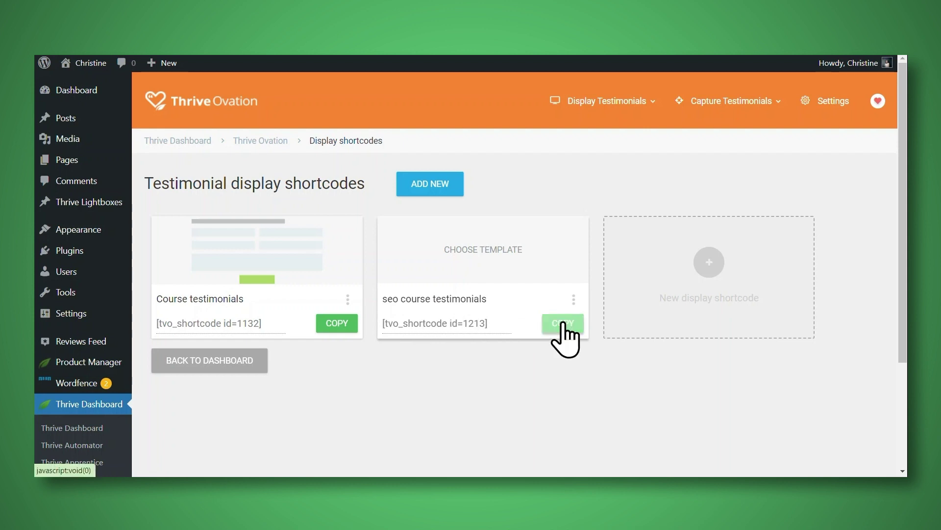